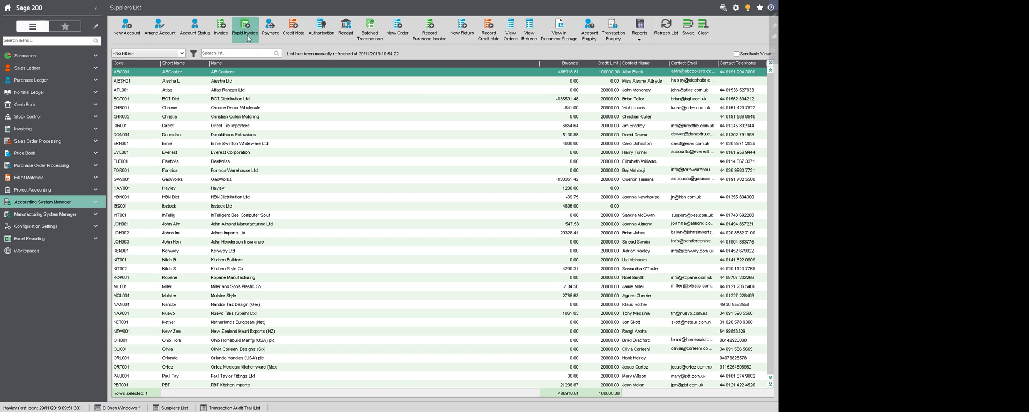
Open the Purchase Ledger Rapid Invoice entry screen from Enter Transactions
click(45, 85)
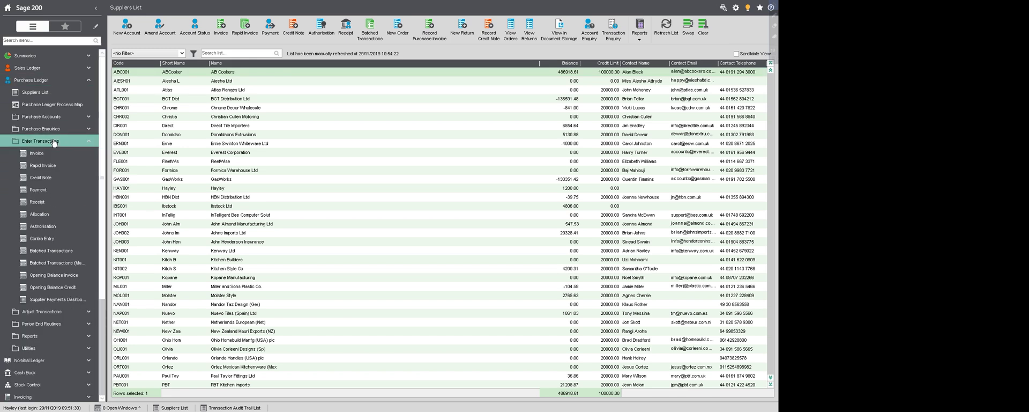
click(53, 142)
click(61, 165)
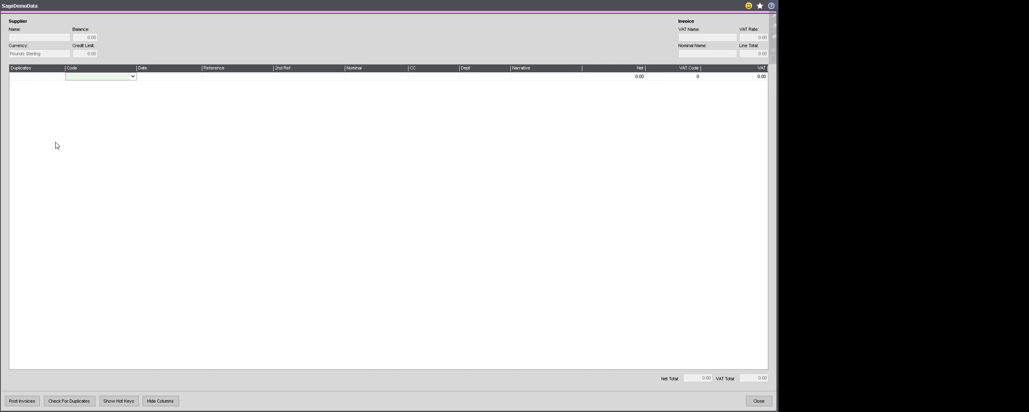
Pick supplier GAS001 (GasWorks) on the first line, filling nominal 72200 and VAT code 1
text(ga)
key(Tab)
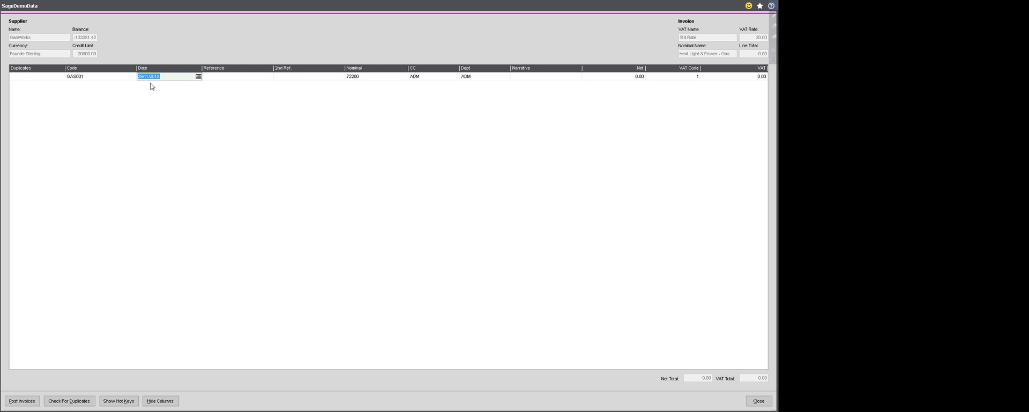
Date the GasWorks line 27/11/2019 with reference PI12345 and second reference 45678
text(27/11/2019)
key(Tab)
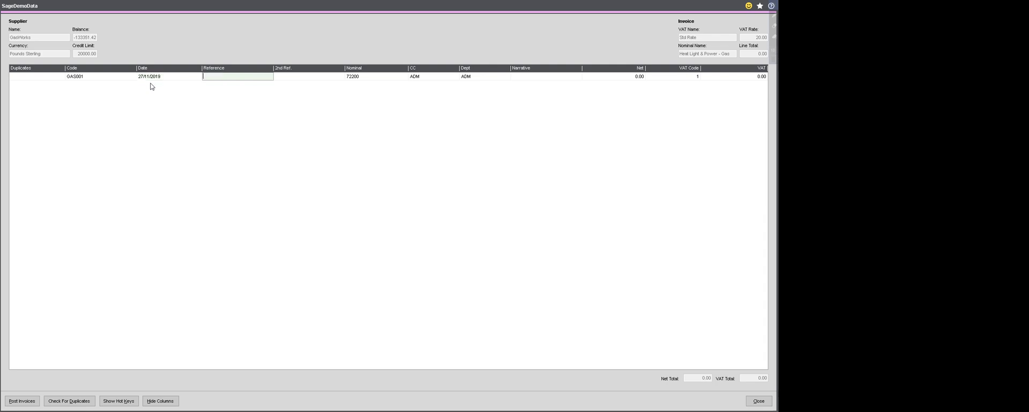
text(PI:12345)
key(Tab)
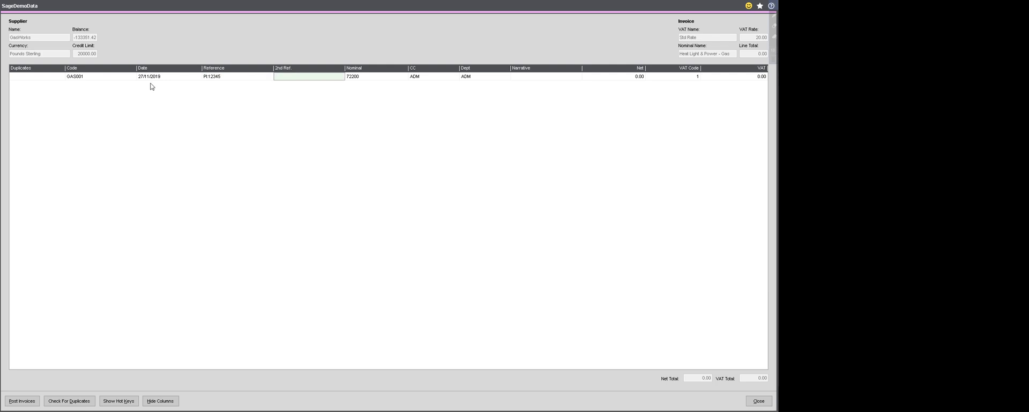
text(45678)
key(Tab)
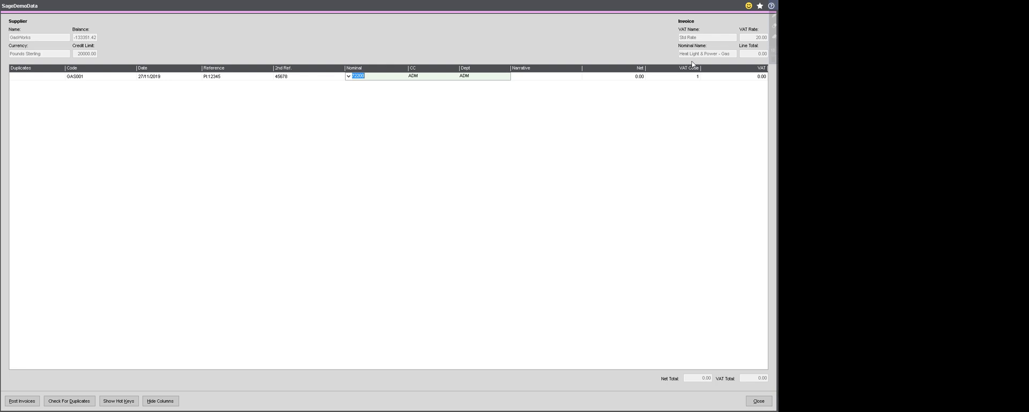
Keep the default nominal and enter narrative 'Energy Bill Oct 19' with net 500.00
key(Tab)
key(Tab)
key(Tab)
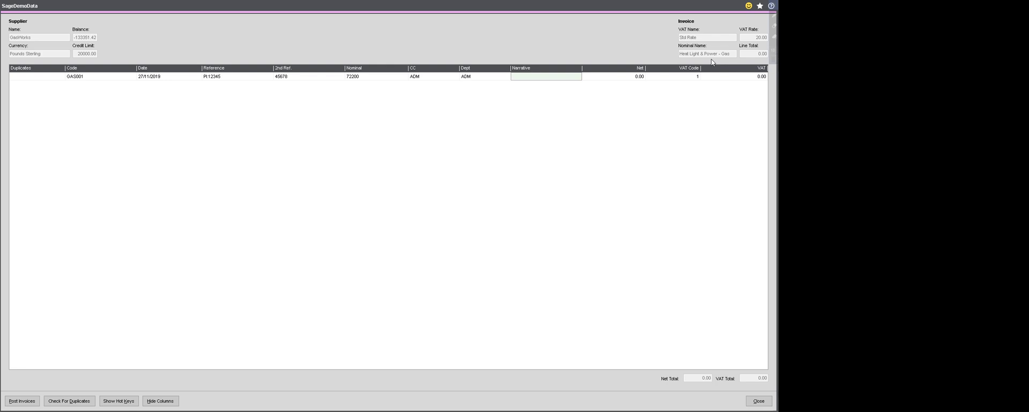
text(Energy Bill Oct 19)
key(Tab)
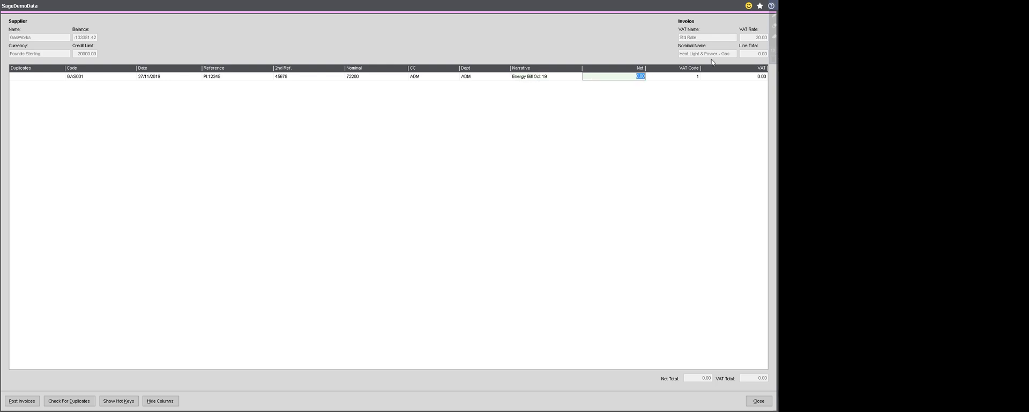
text(500.0)
key(Tab)
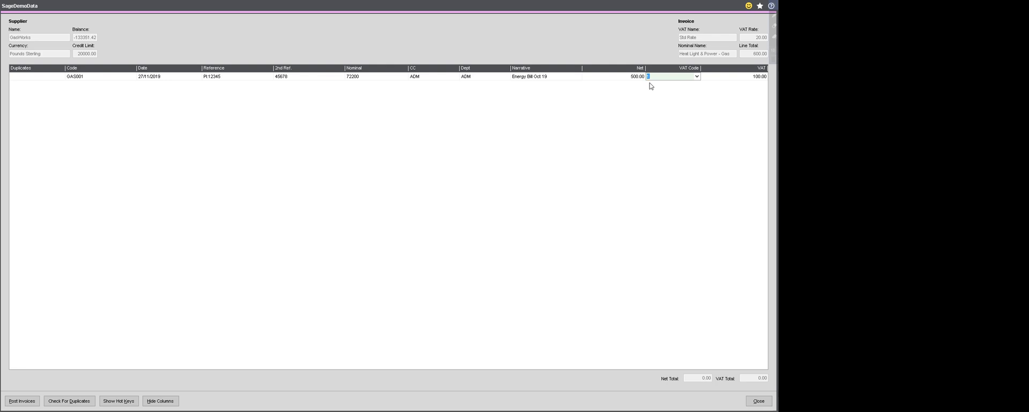
Set VAT code 3 (Reduced Rate 5%) and commit the GasWorks line
click(697, 78)
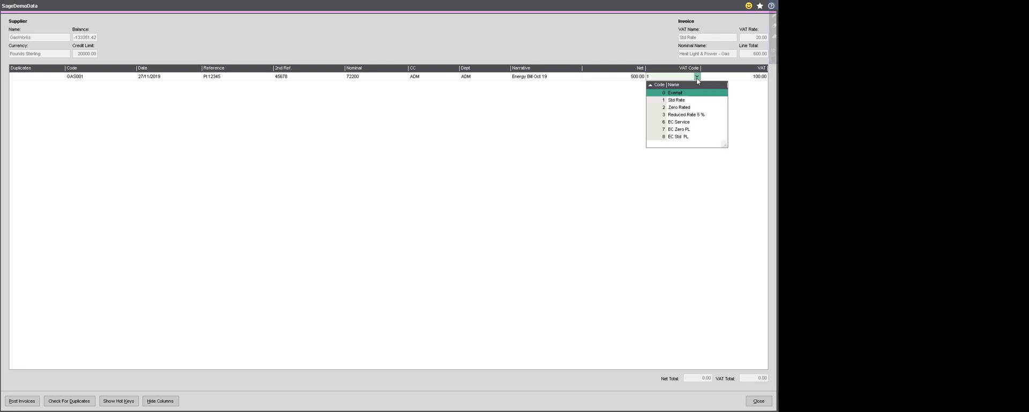
click(695, 115)
key(Tab)
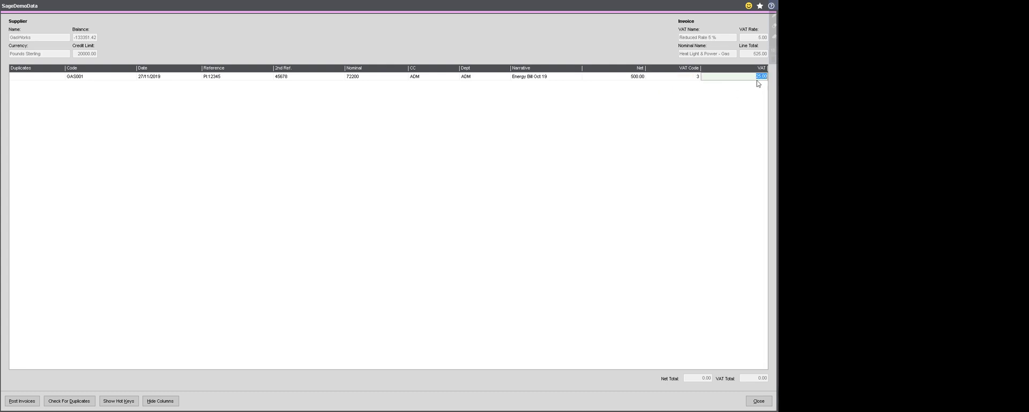
key(Tab)
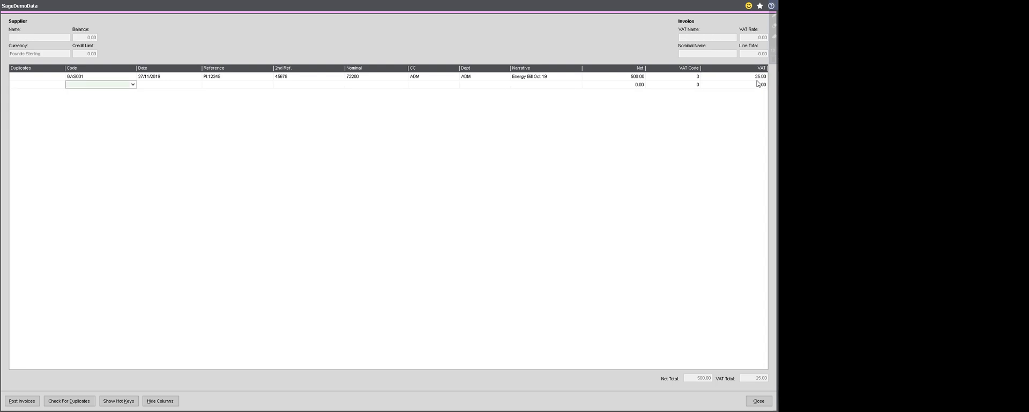
Add a WHO001 line dated 26/11/2019 with reference PIN456789 and second reference 45679
text(who001)
key(Tab)
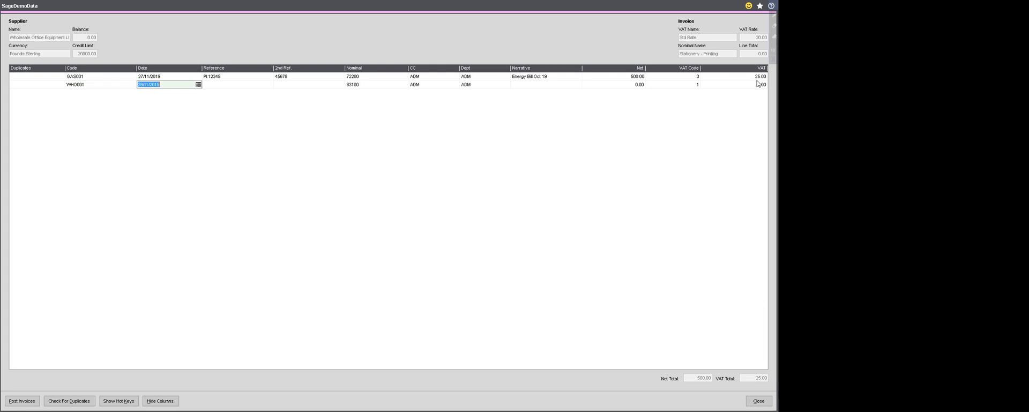
text(26/11)
key(Tab)
text(PIN456789)
key(Tab)
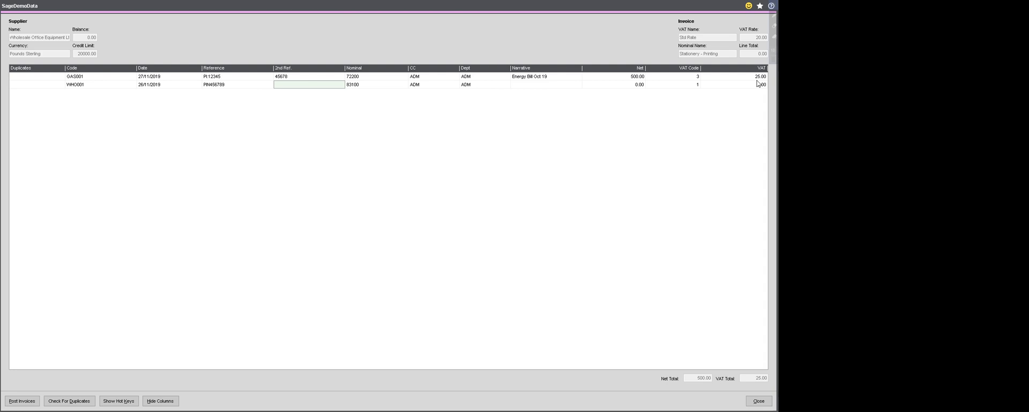
text(45679)
key(Tab)
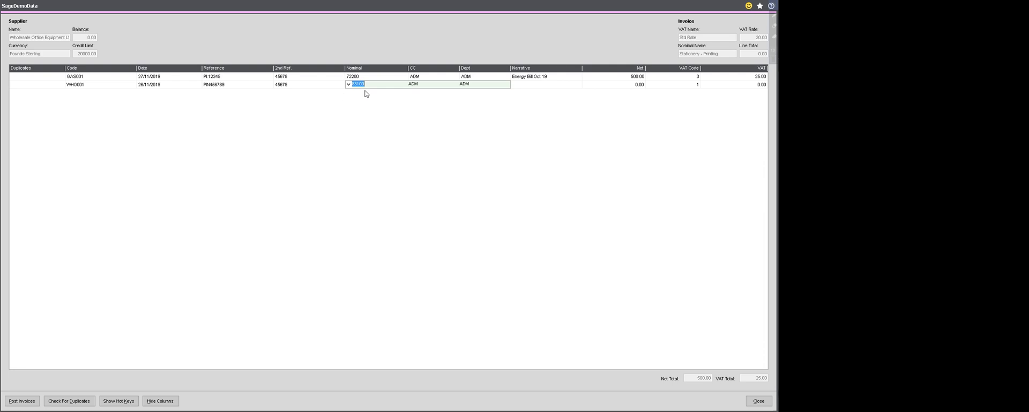
Keep nominal 83100 and enter the narrative 'Lever Arch Files'
key(Tab)
key(Tab)
key(Tab)
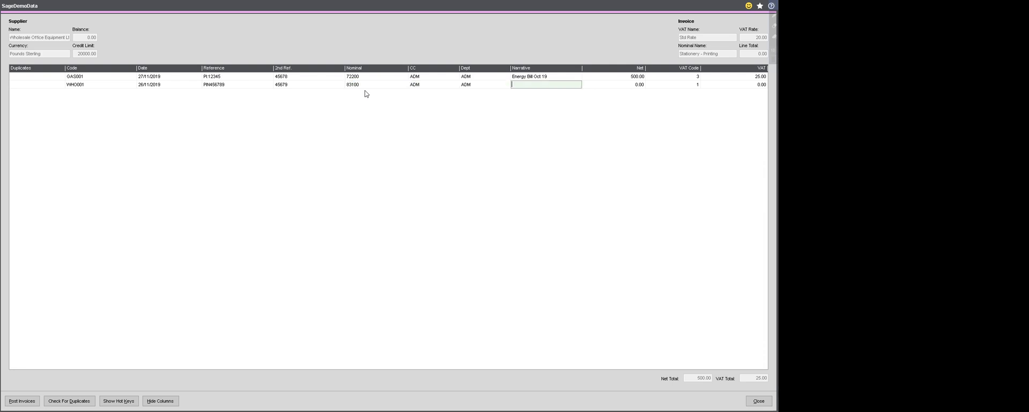
text(L)
key(BackSpace)
key(BackSpace)
text(evr)
key(BackSpace)
text(er Arch)
key(Tab)
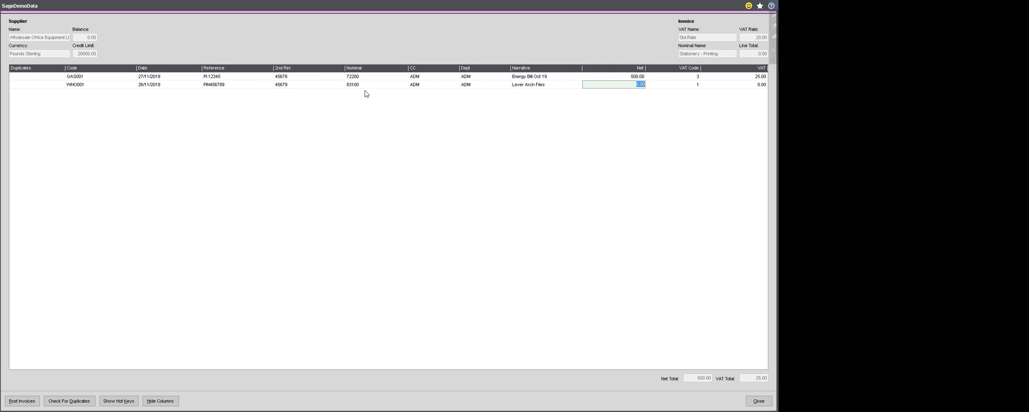
Convert the 100.00 gross to 83.33 net and 16.67 VAT using F9
text(100.00)
key(F9)
key(Tab)
key(Tab)
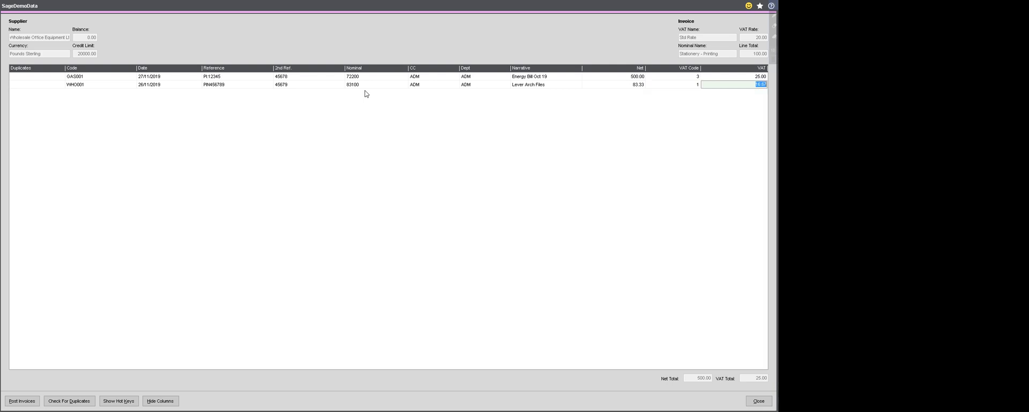
Add a BGT001 line dated 25/11/2019 with reference 16598 and second reference 45680
key(Tab)
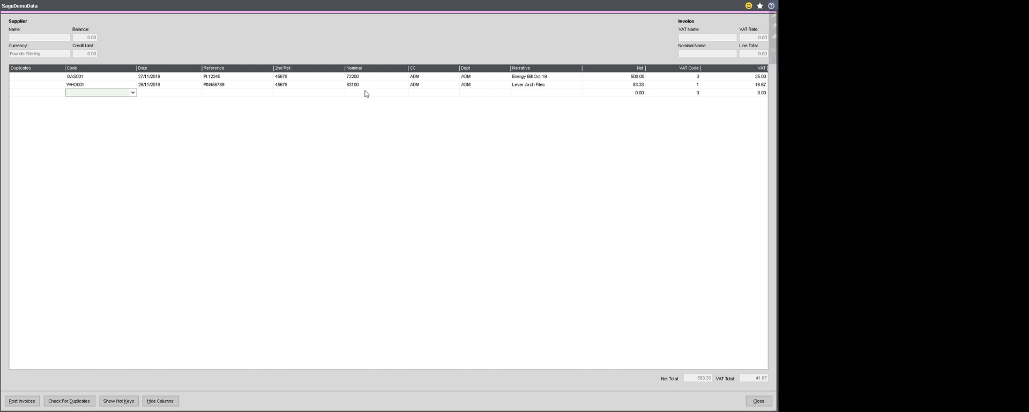
text(bgt001)
key(Tab)
text(25/11/)
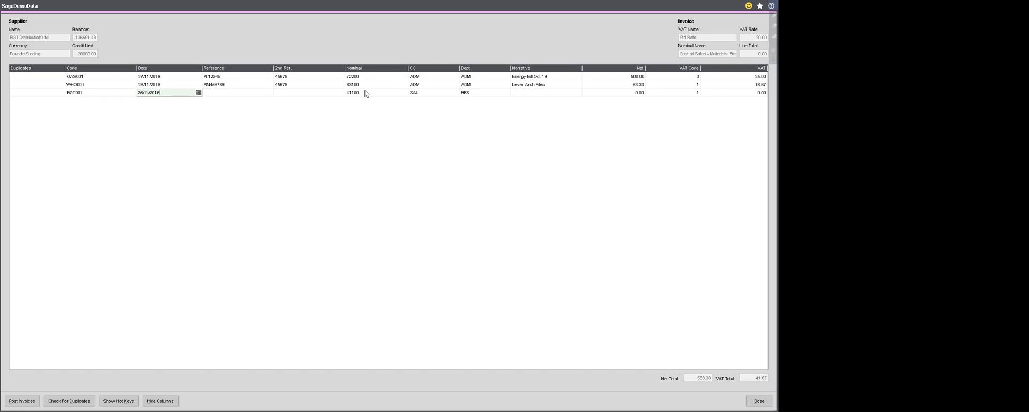
key(Tab)
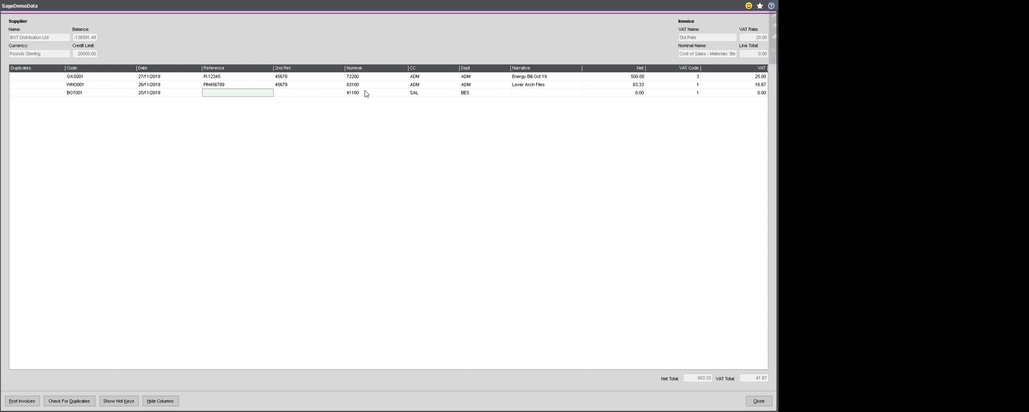
text(16598)
key(Tab)
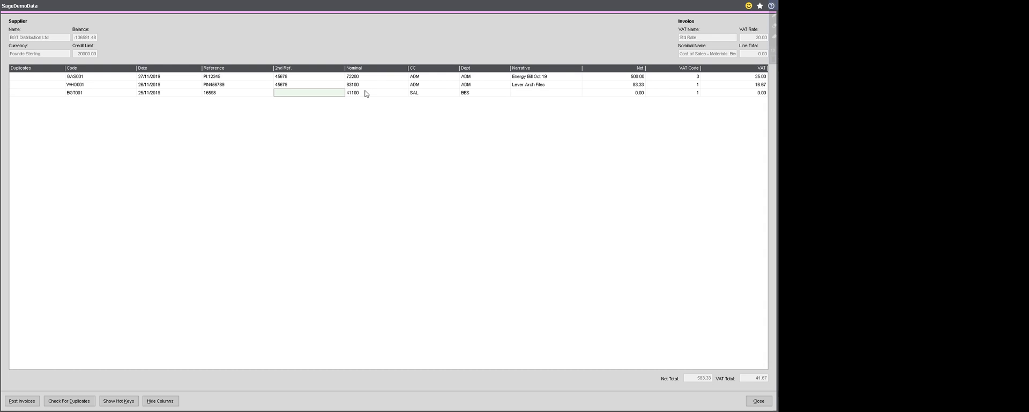
text(45680)
key(Tab)
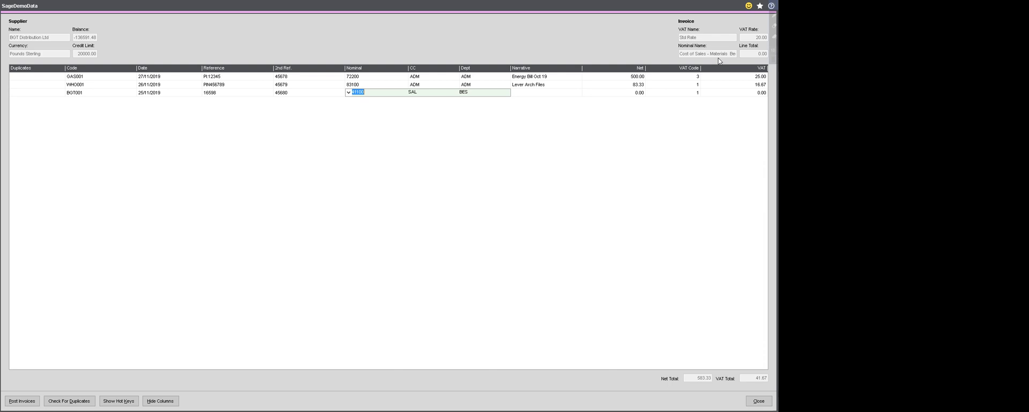
Keep nominal 41100, enter narrative 'General Materials' and net 1000.00 at VAT code 1
key(Tab)
key(Tab)
key(Tab)
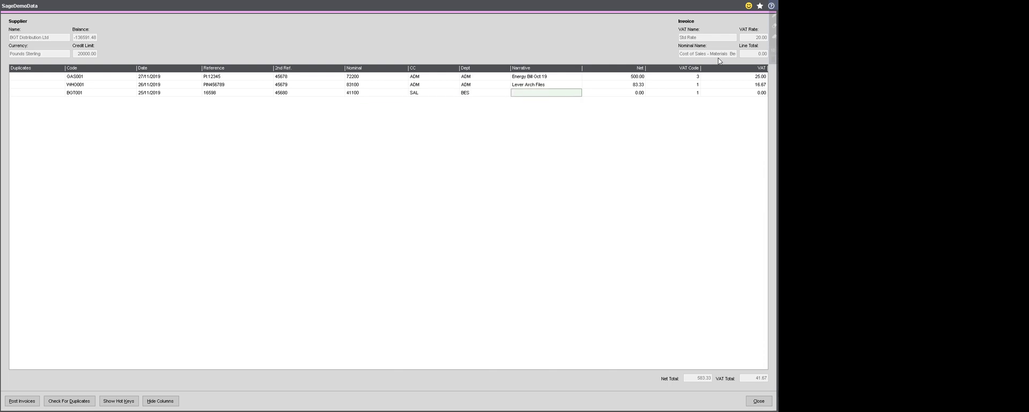
text(General Materials)
key(Tab)
text(1000)
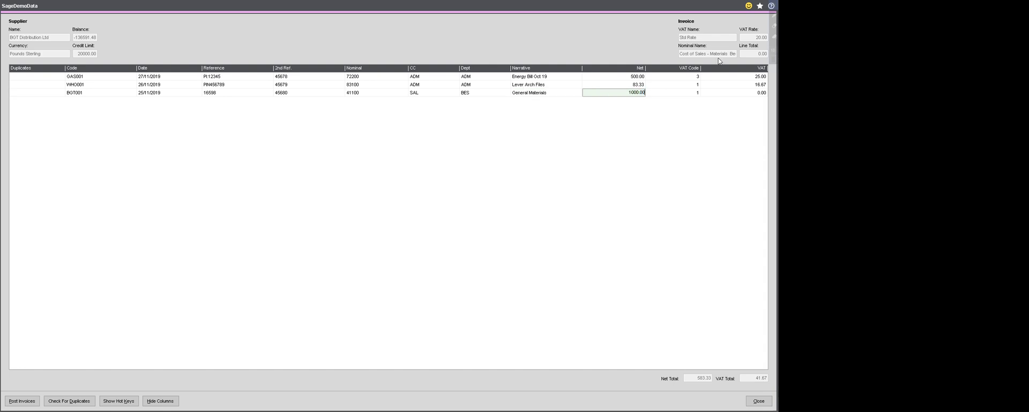
key(Tab)
key(Tab)
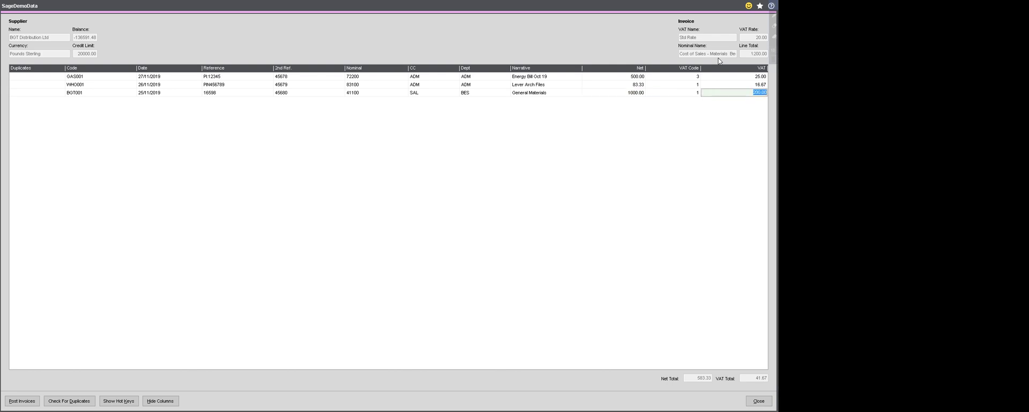
Start another BGT001 line dated 25/11/2019, copying both references from the line above
key(Tab)
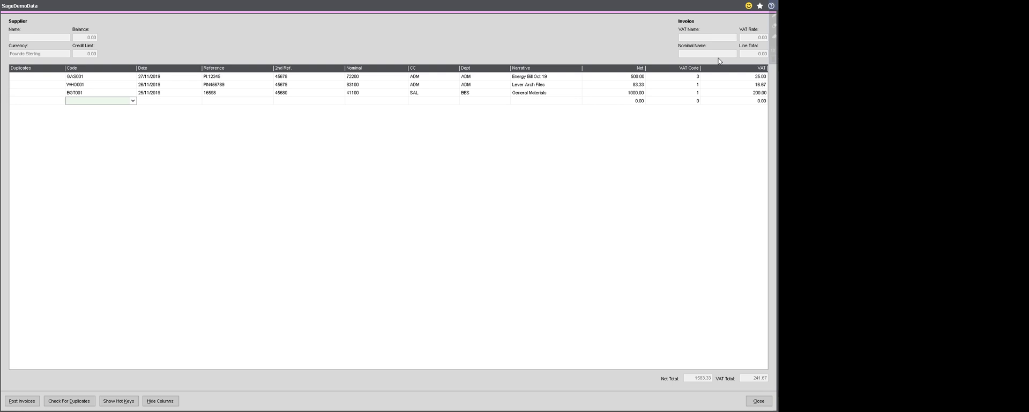
text(BGT001)
key(Tab)
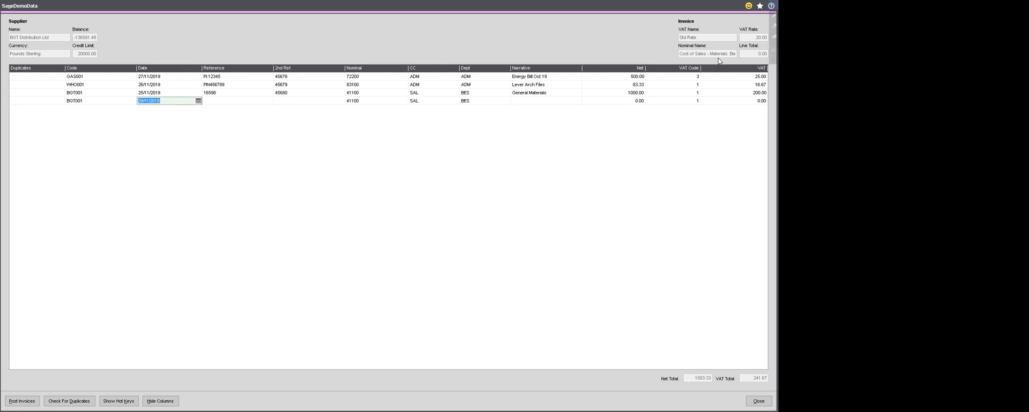
text(25)
key(Tab)
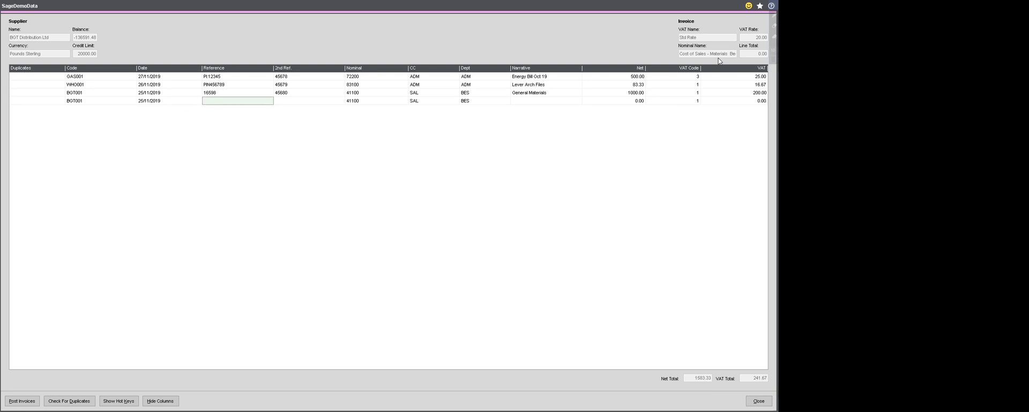
key(F6)
key(Tab)
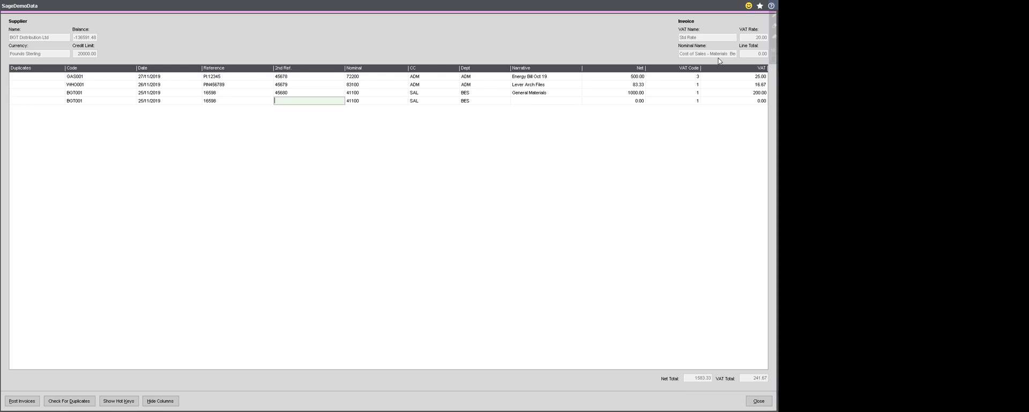
key(F6)
key(Tab)
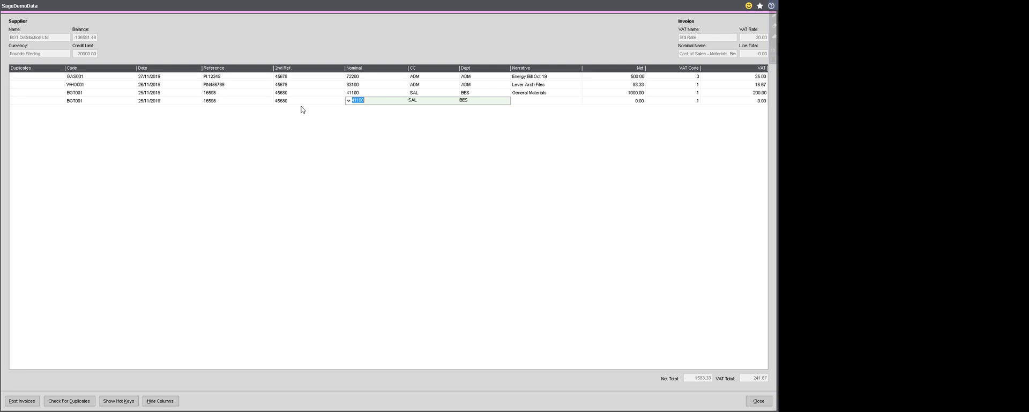
Set nominal 41200, narrative 'Labour' and net 500.00, giving 100.00 VAT
text(41200)
key(Tab)
key(Tab)
key(Tab)
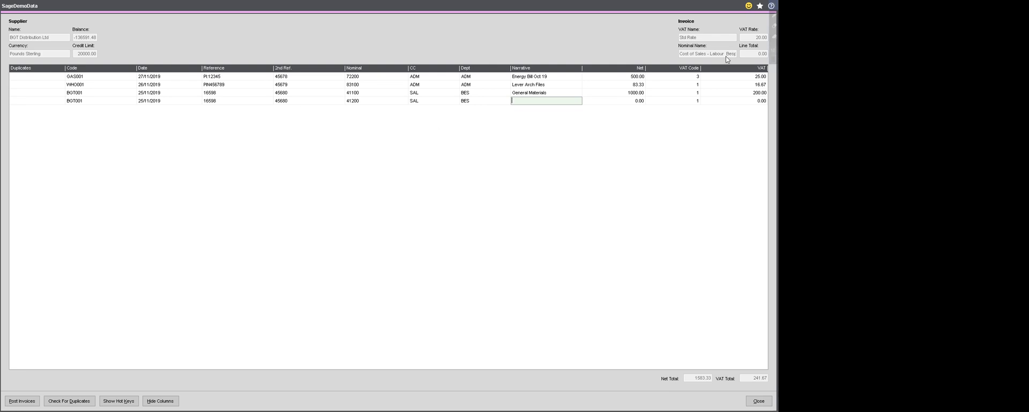
text(Labour)
key(Tab)
text(500.00)
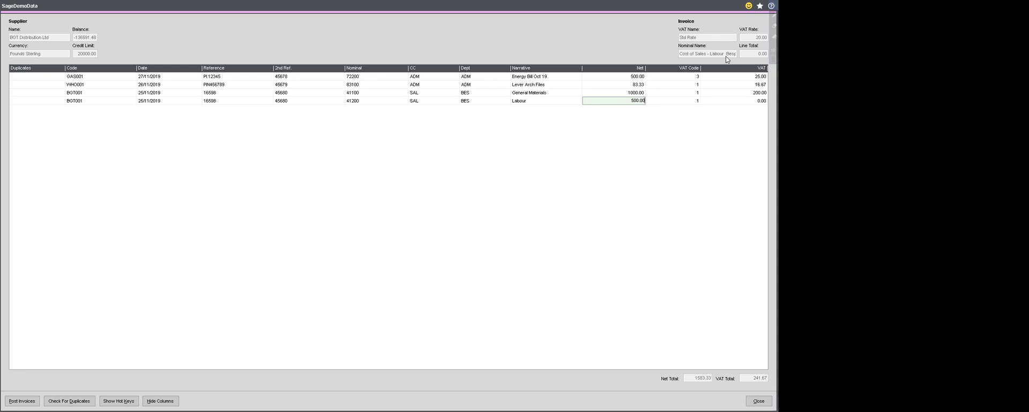
key(Tab)
key(Tab)
key(Tab)
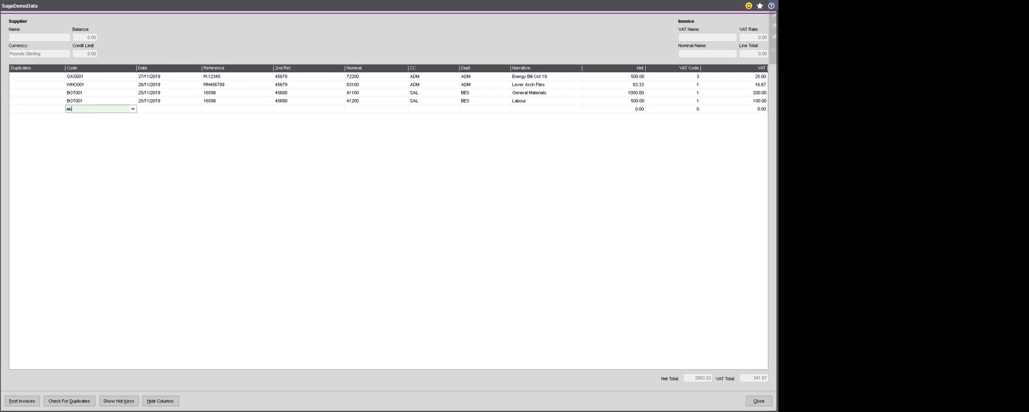
Add an ABC001 line dated 29/11/2019 with references 456789 and 45681
text(abc)
key(Tab)
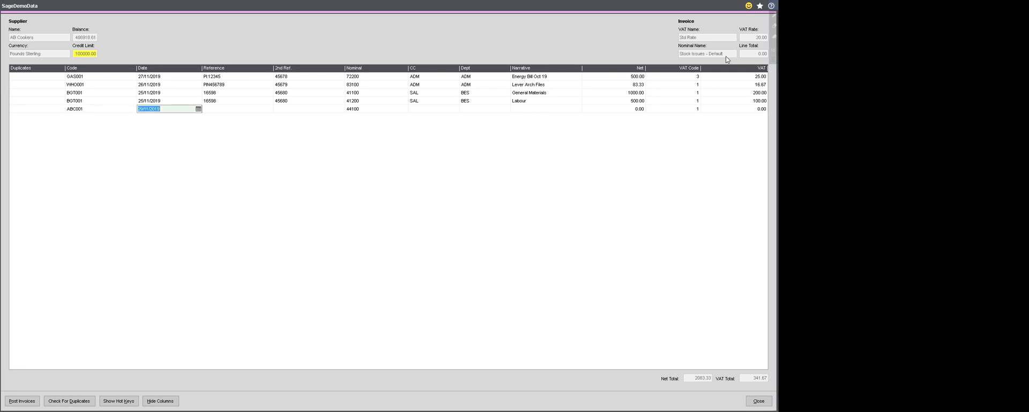
key(Tab)
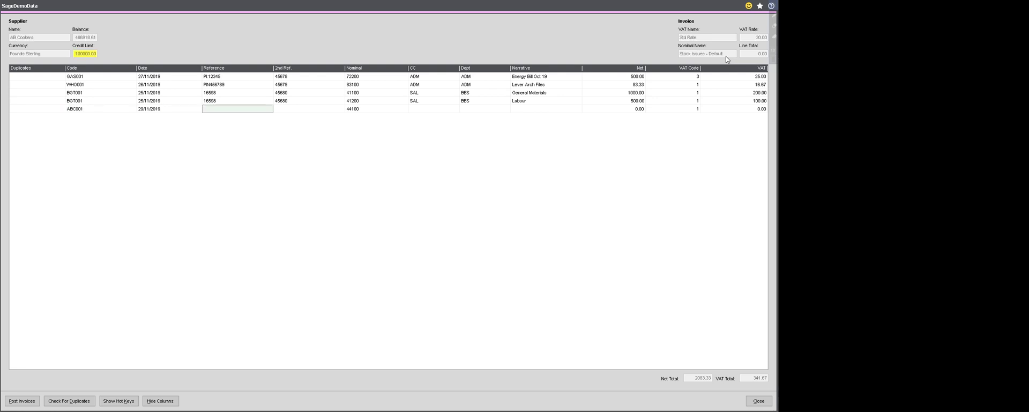
text(456789)
key(Tab)
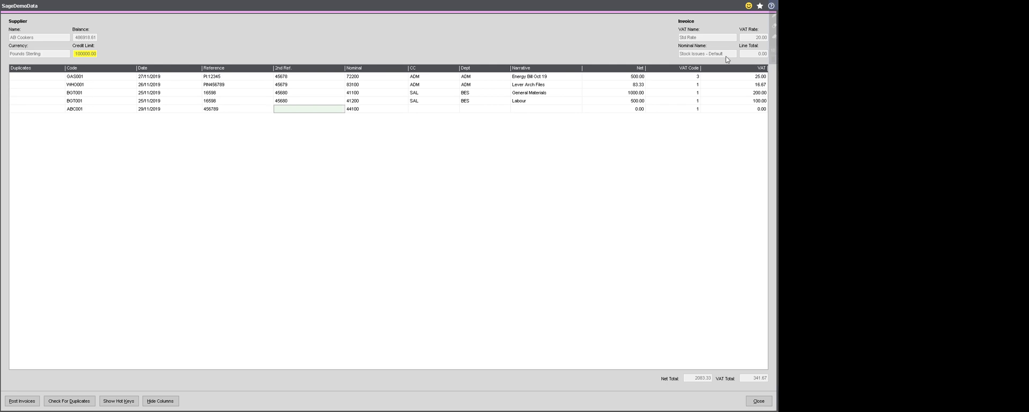
text(45681)
key(Tab)
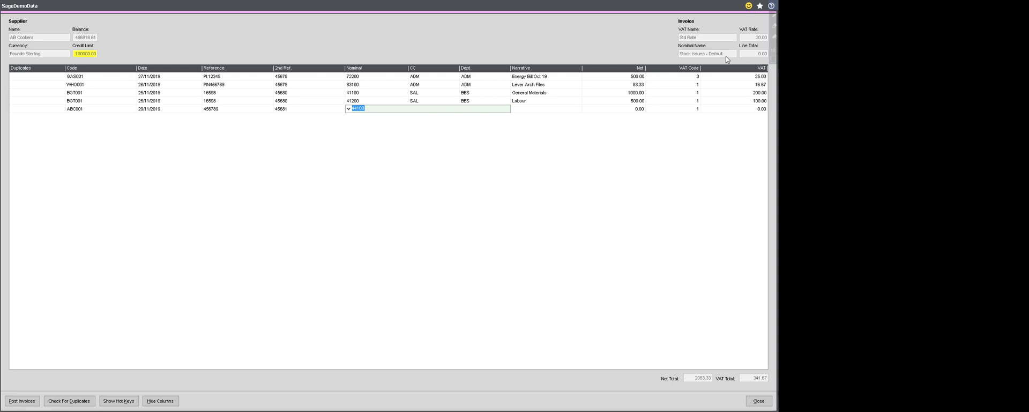
Keep nominal 44100, enter narrative 'Stock Items' and net 1000.00, giving 200.00 VAT
key(Tab)
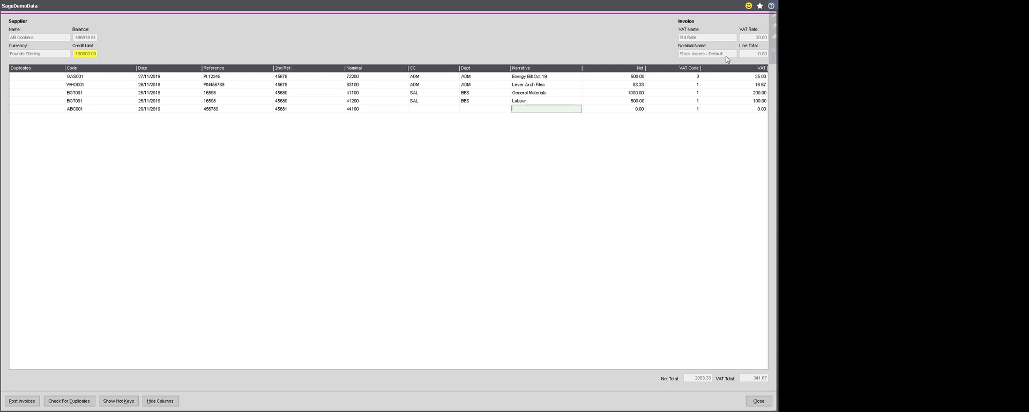
text(Stock Items)
key(Tab)
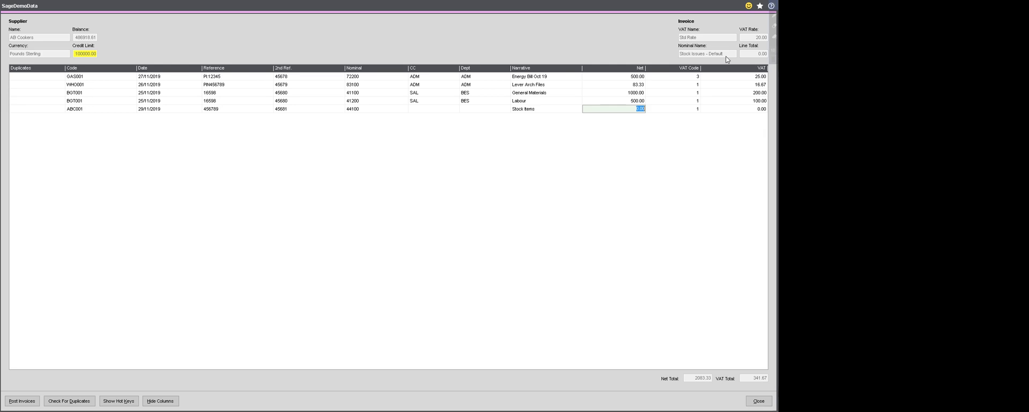
text(100)
key(Tab)
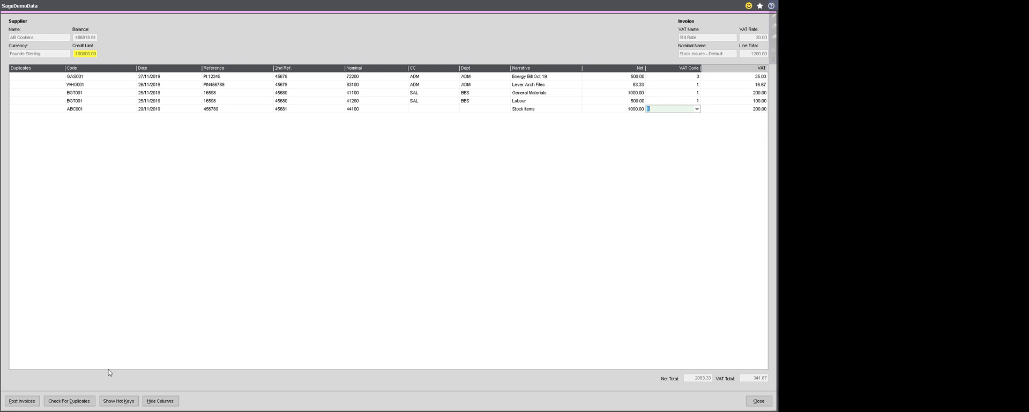
click(69, 403)
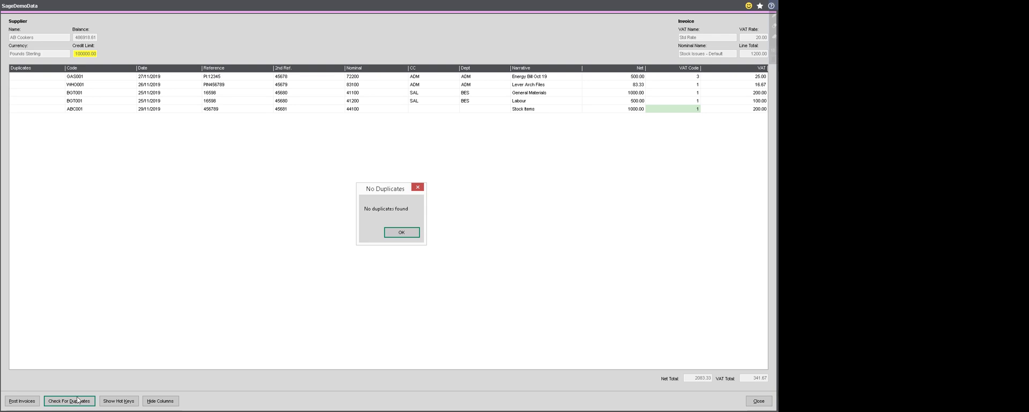
click(397, 232)
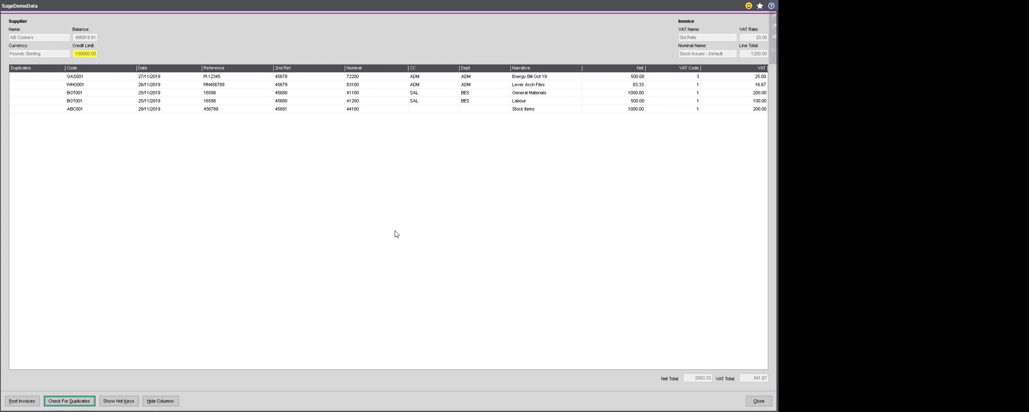
Post the five entered invoice lines, leaving the grid empty with 0.00 totals
click(22, 401)
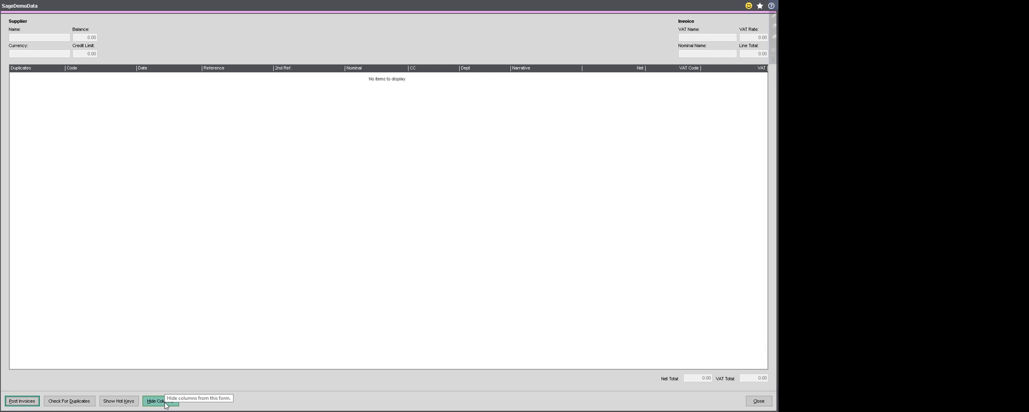
Unhide the Exchange Rate and Due Date columns via Hide Columns so the grid shows both
click(165, 403)
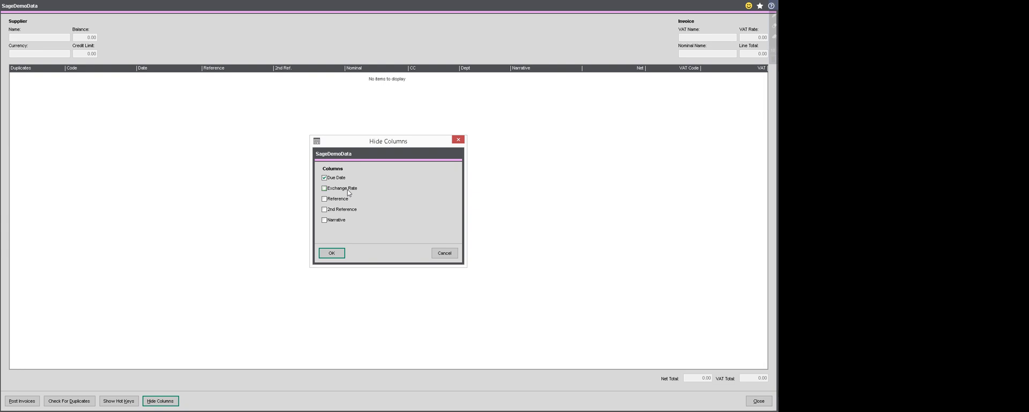
click(332, 252)
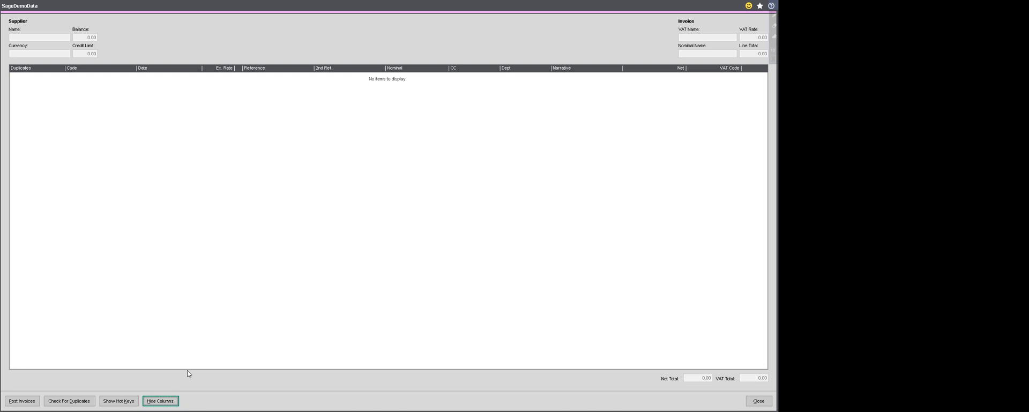
click(166, 403)
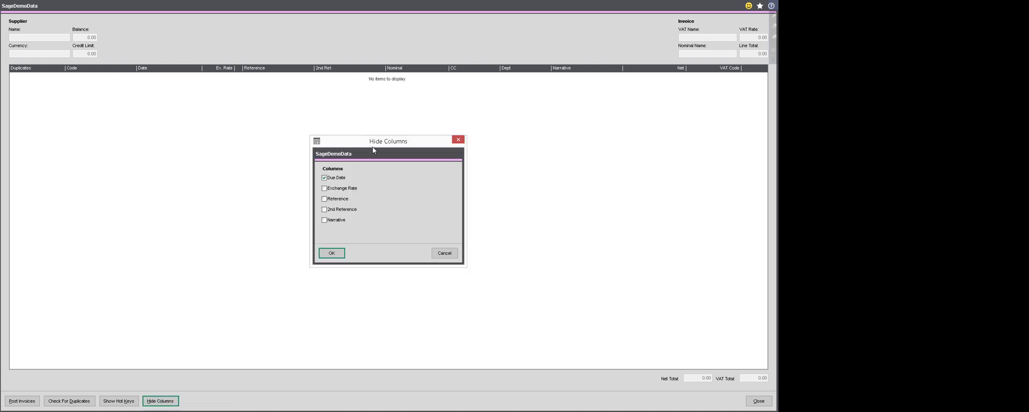
click(332, 253)
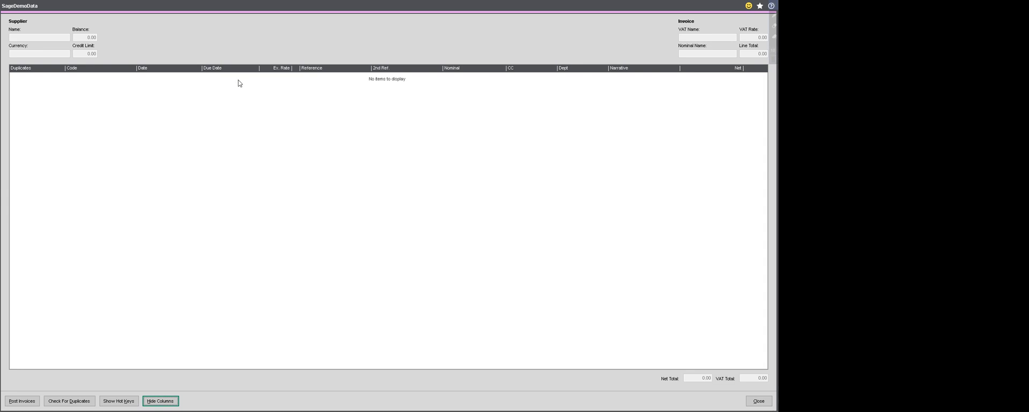